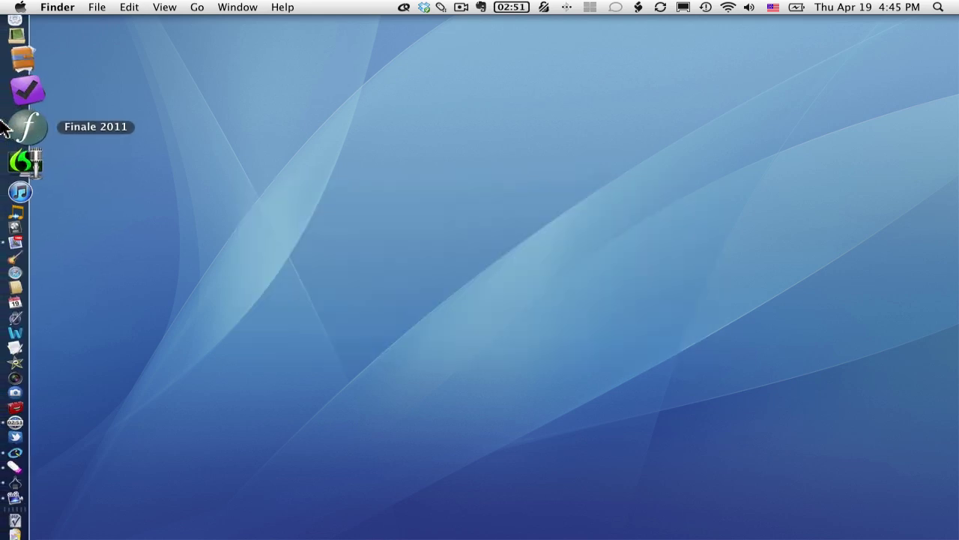
# Launch Finale 2011 and open the recent score Come Away .mus.
pyautogui.click(8, 126)
pyautogui.click(126, 7)
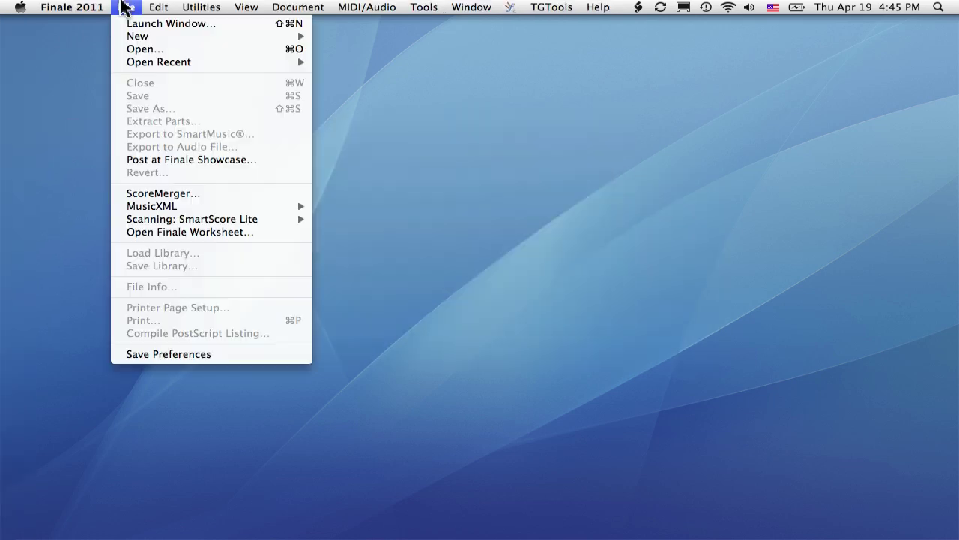
pyautogui.moveTo(165, 63)
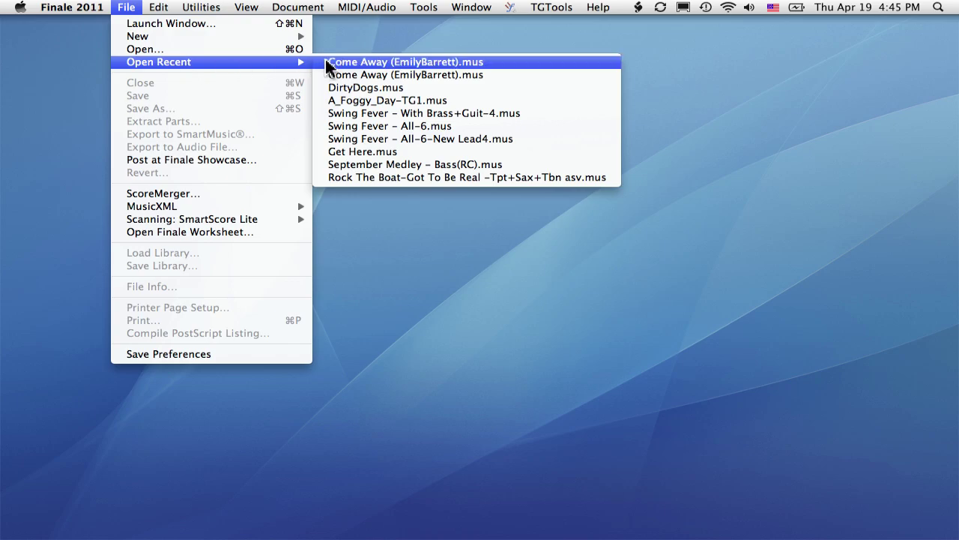
pyautogui.click(350, 66)
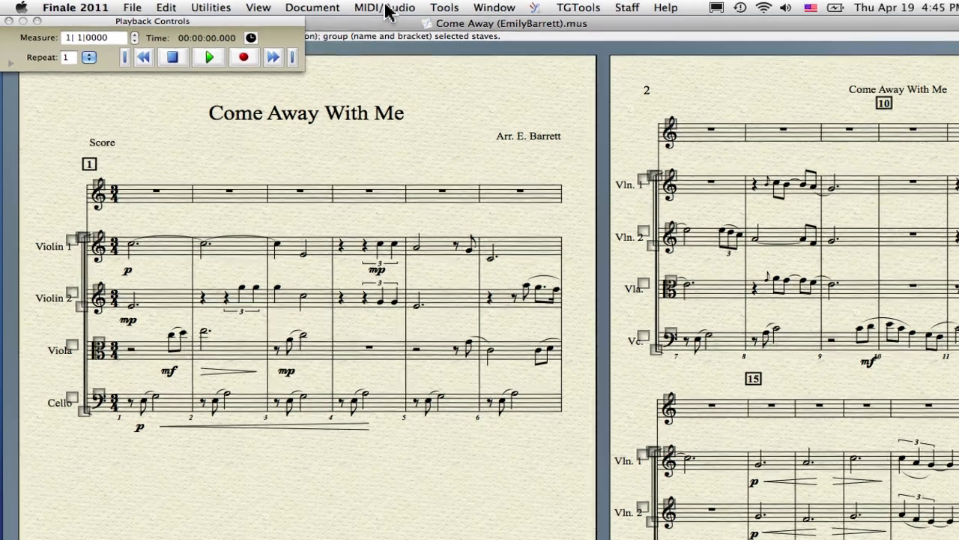
pyautogui.click(369, 8)
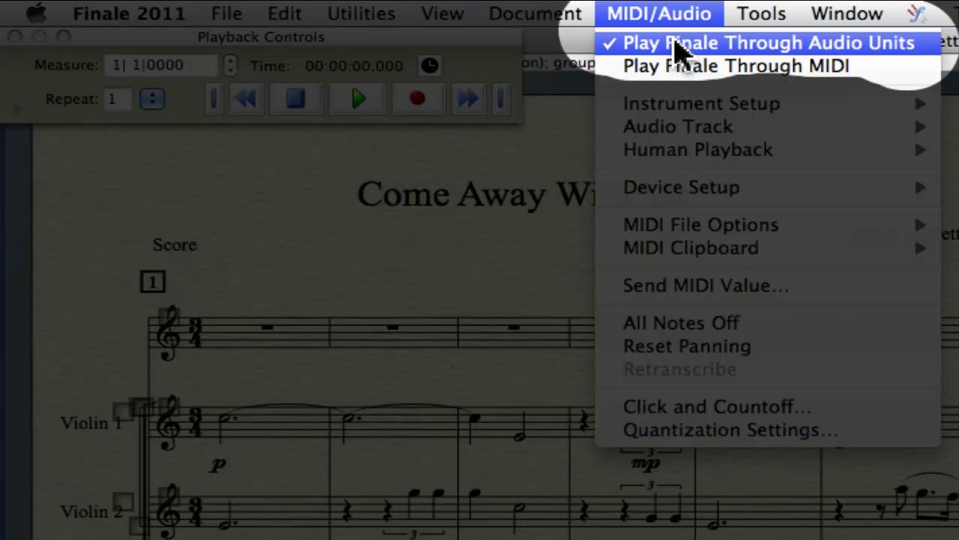
pyautogui.click(679, 43)
pyautogui.click(360, 103)
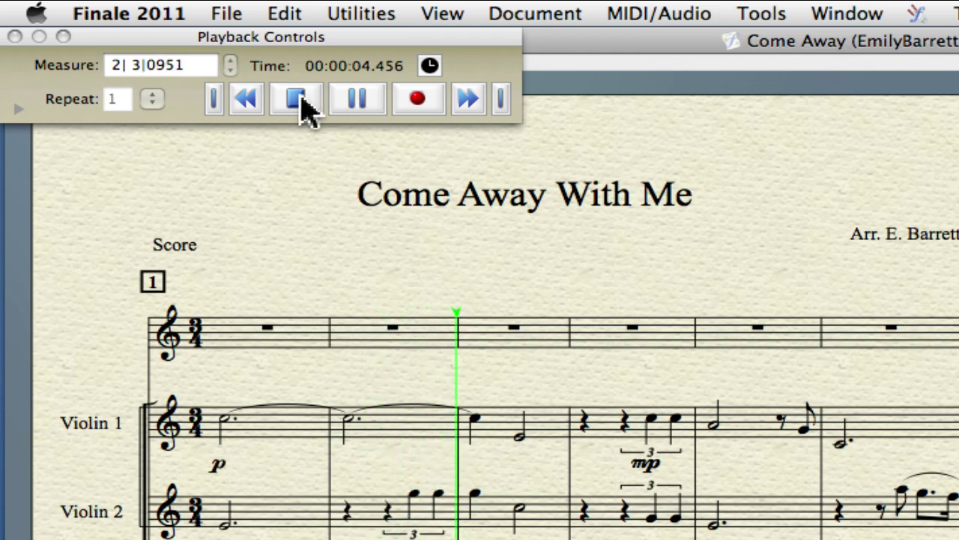
pyautogui.click(296, 99)
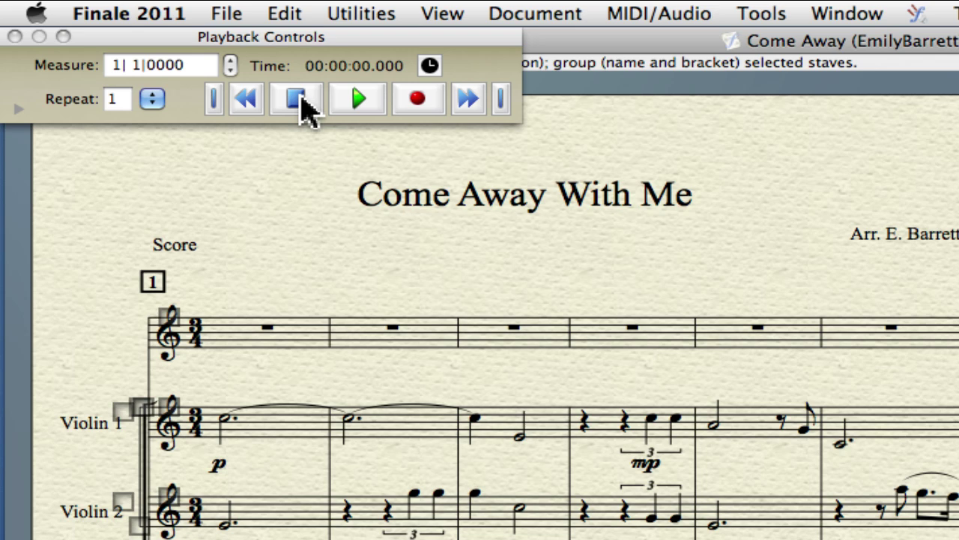
pyautogui.click(680, 15)
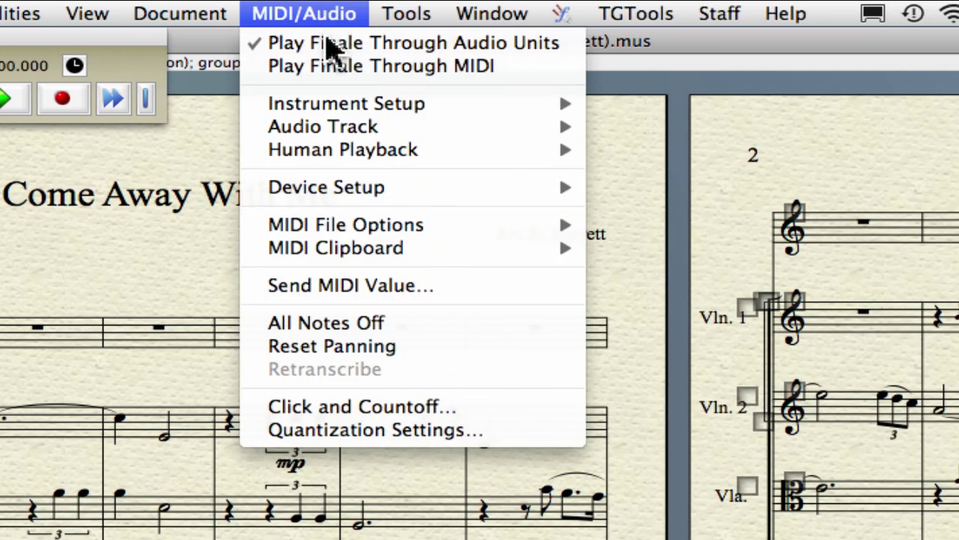
pyautogui.moveTo(334, 106)
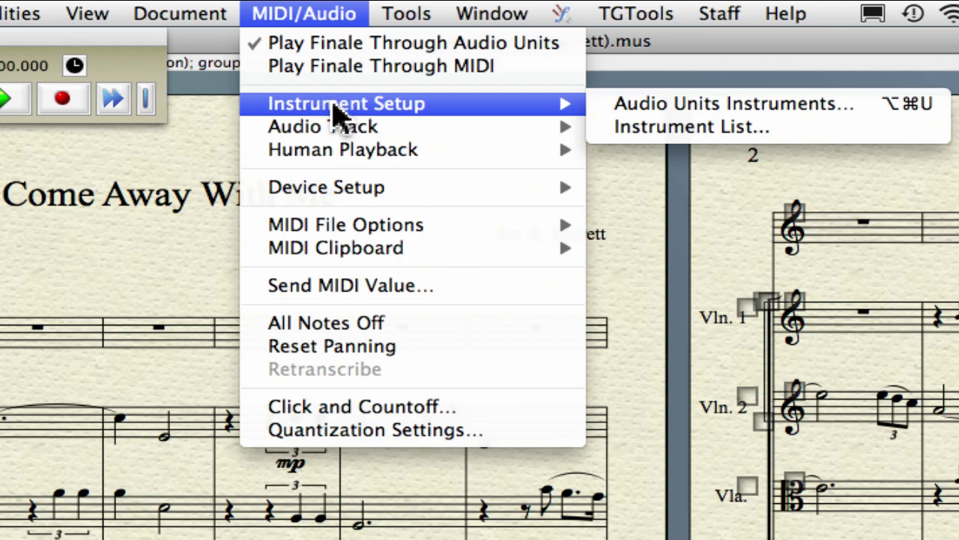
pyautogui.click(686, 106)
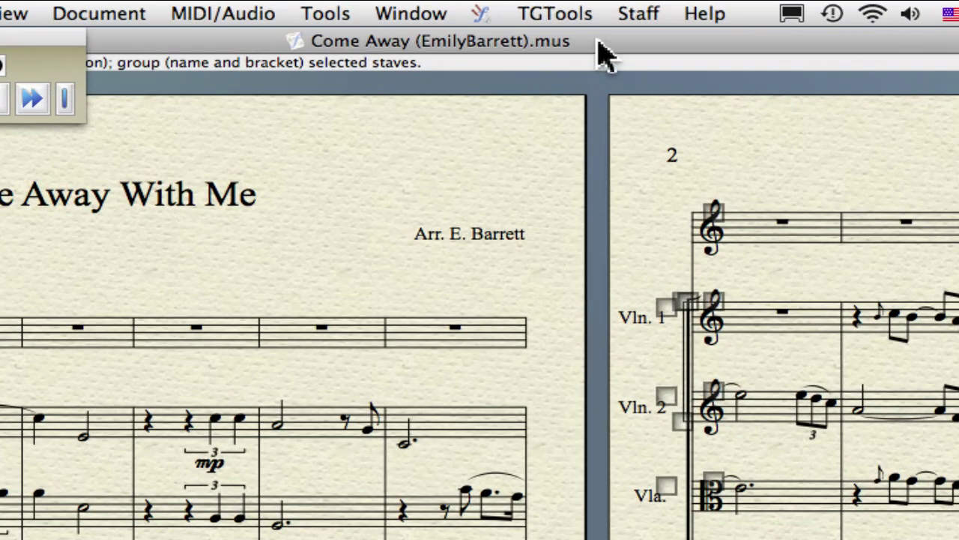
# Start New Staves with Setup Wizard, showing Garritan Instruments for Finale Single Strings.
pyautogui.click(638, 18)
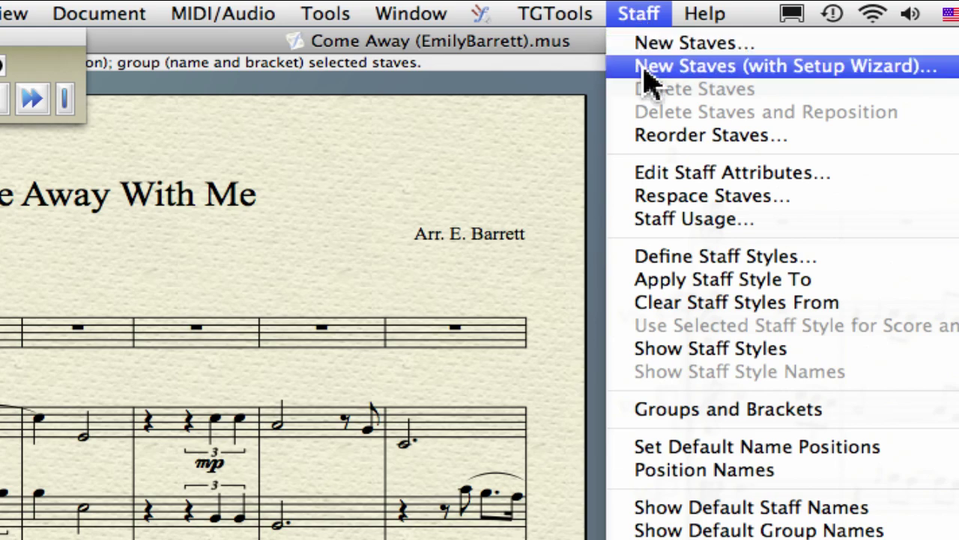
pyautogui.click(645, 70)
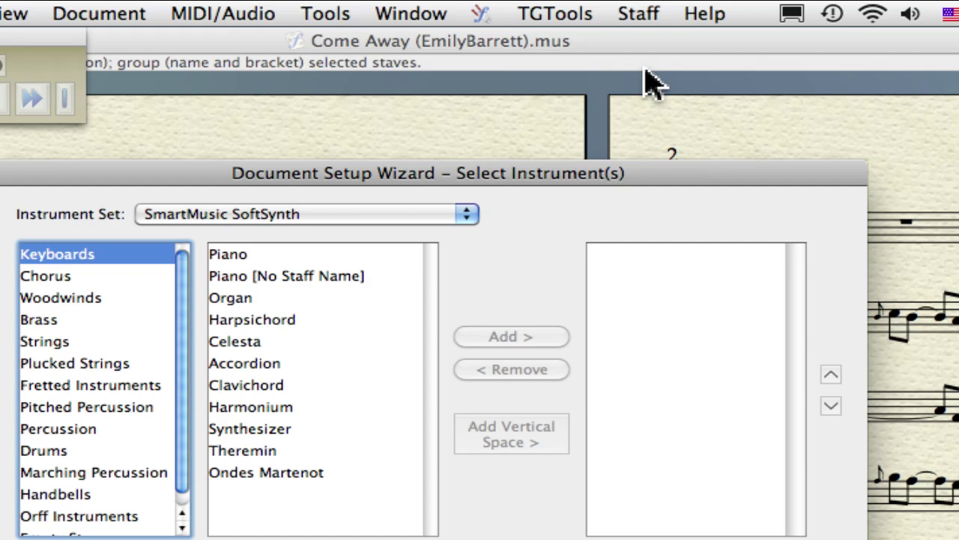
pyautogui.click(69, 345)
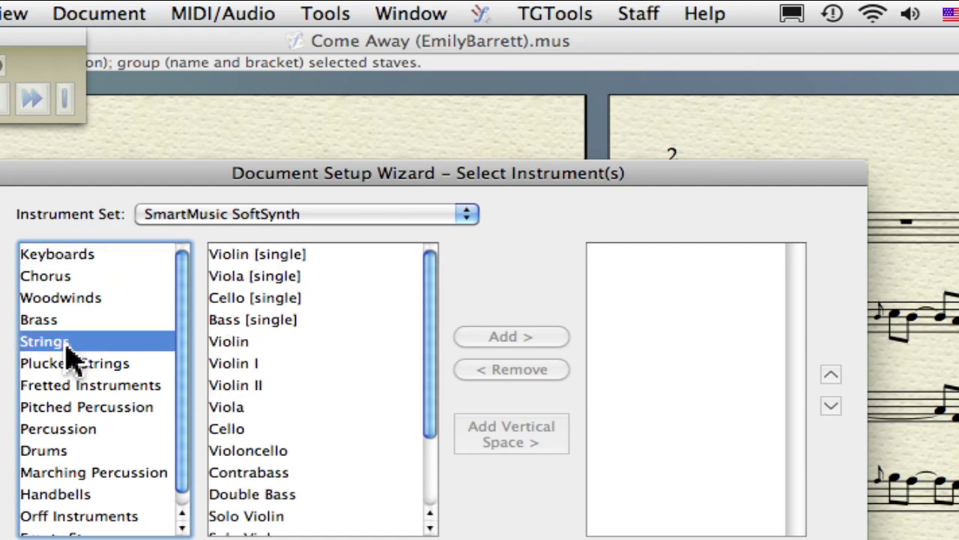
pyautogui.click(210, 217)
pyautogui.click(223, 238)
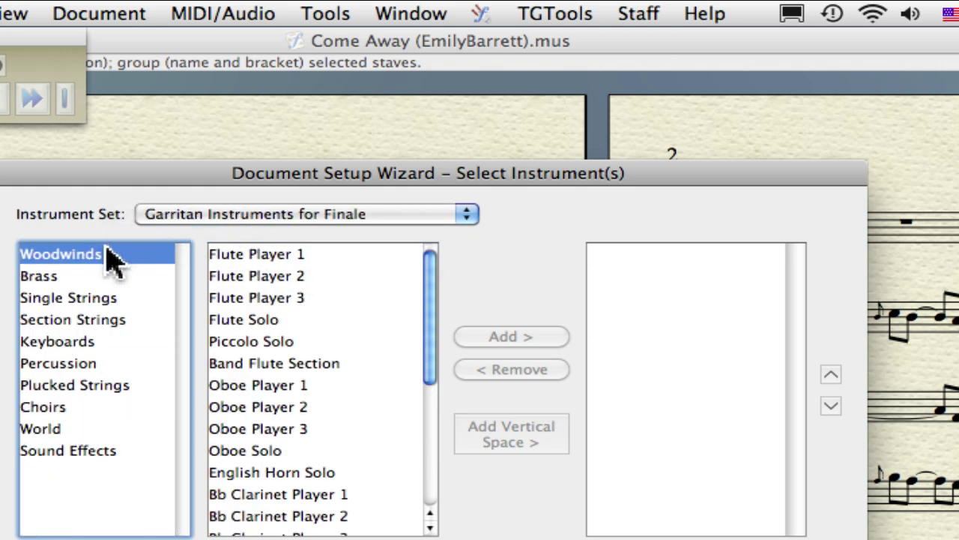
pyautogui.click(75, 300)
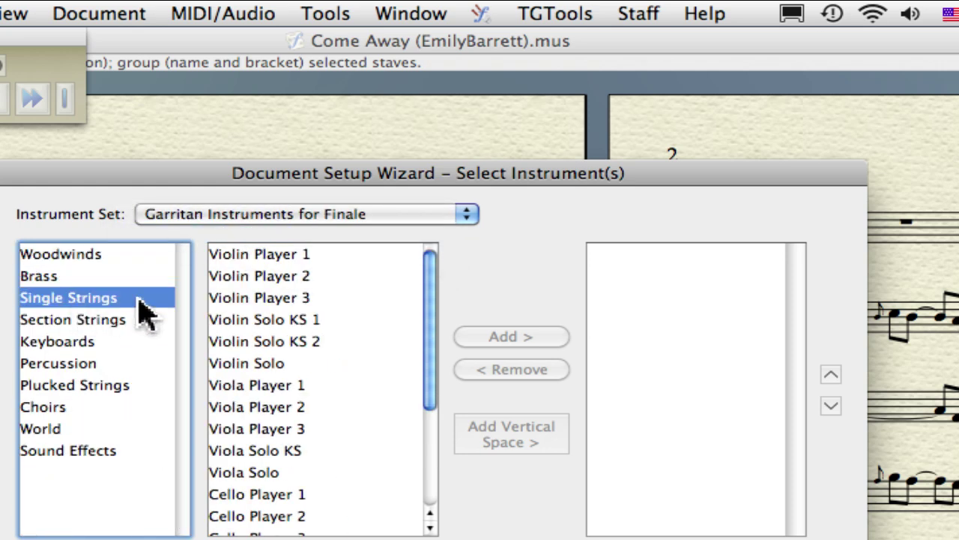
# Add Violin Solo KS 1, Violin Solo KS 2, Viola Solo KS and Cello Solo KS staves.
pyautogui.click(262, 322)
pyautogui.doubleClick(257, 324)
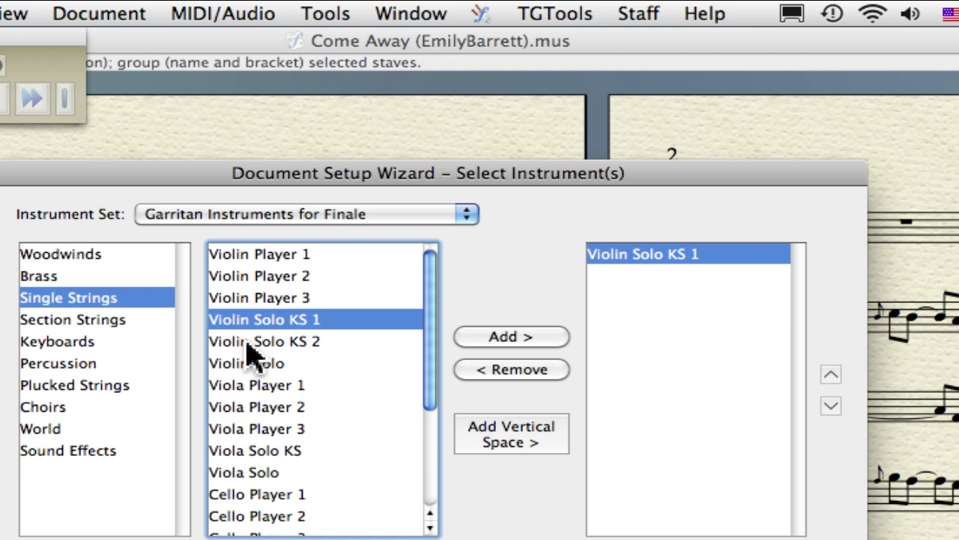
pyautogui.doubleClick(252, 343)
pyautogui.doubleClick(252, 453)
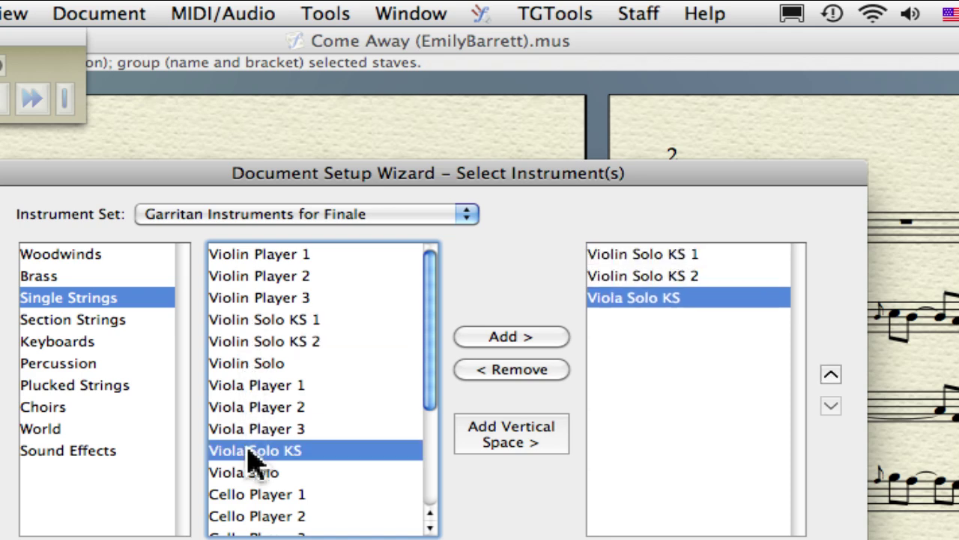
pyautogui.scroll(-4, 253, 457)
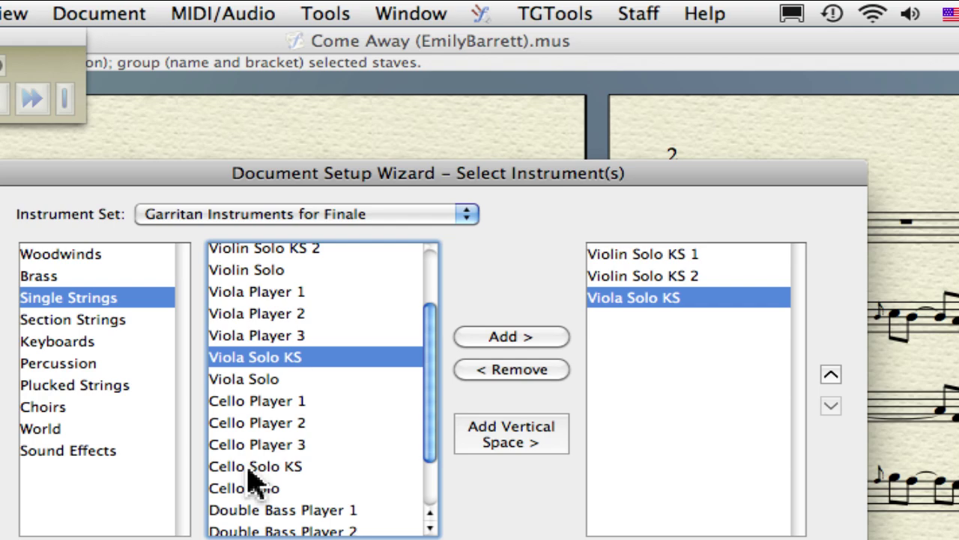
pyautogui.doubleClick(250, 470)
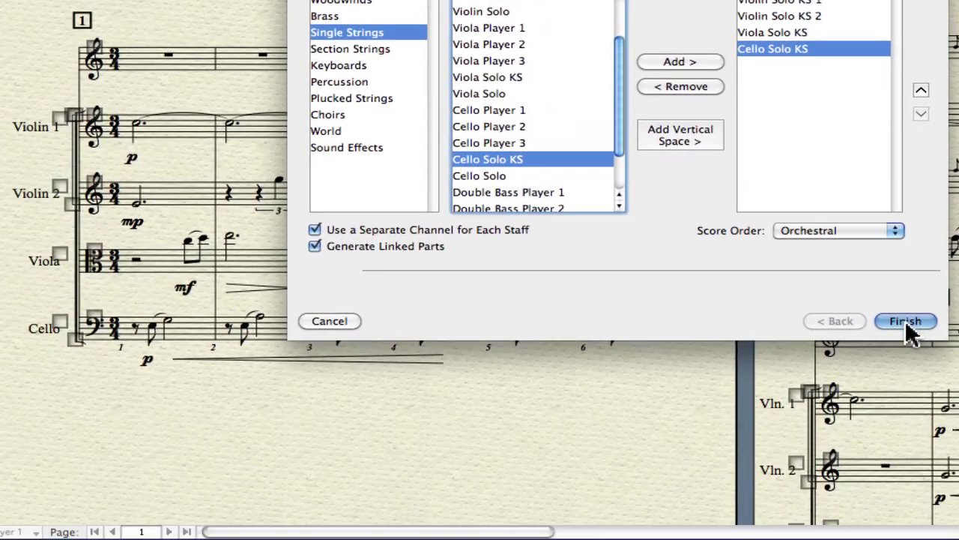
pyautogui.click(879, 425)
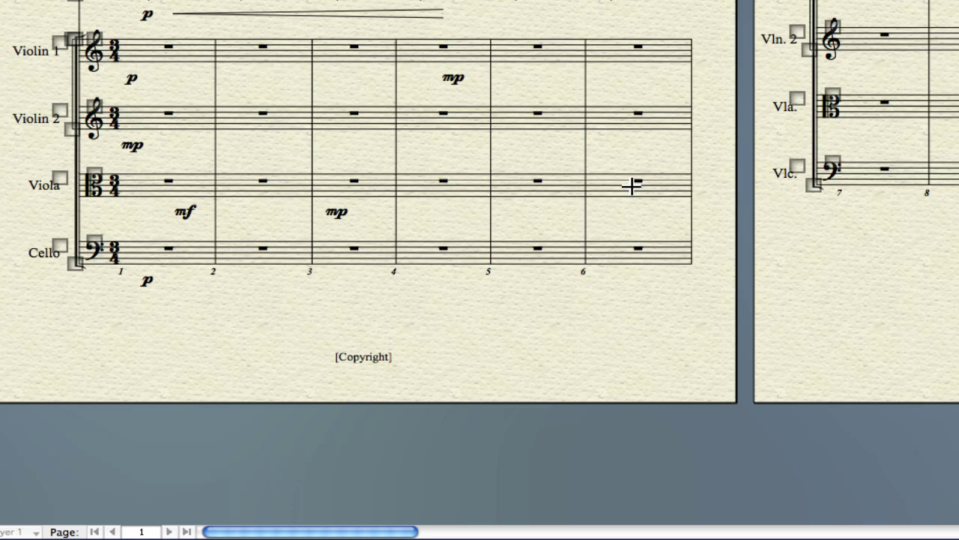
# Scroll up to view the four new empty Garritan staves below the quartet.
pyautogui.scroll(4, 303, 98)
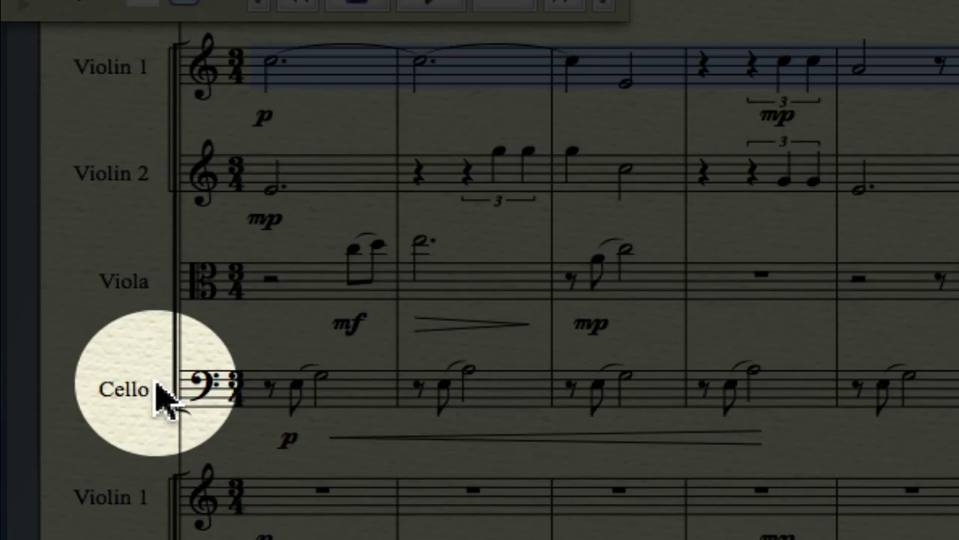
# Shift-select the Violin 1 through Cello staves and uncheck Edit > Use Filter.
pyautogui.keyDown('shift'); pyautogui.click(158, 386); pyautogui.keyUp('shift')
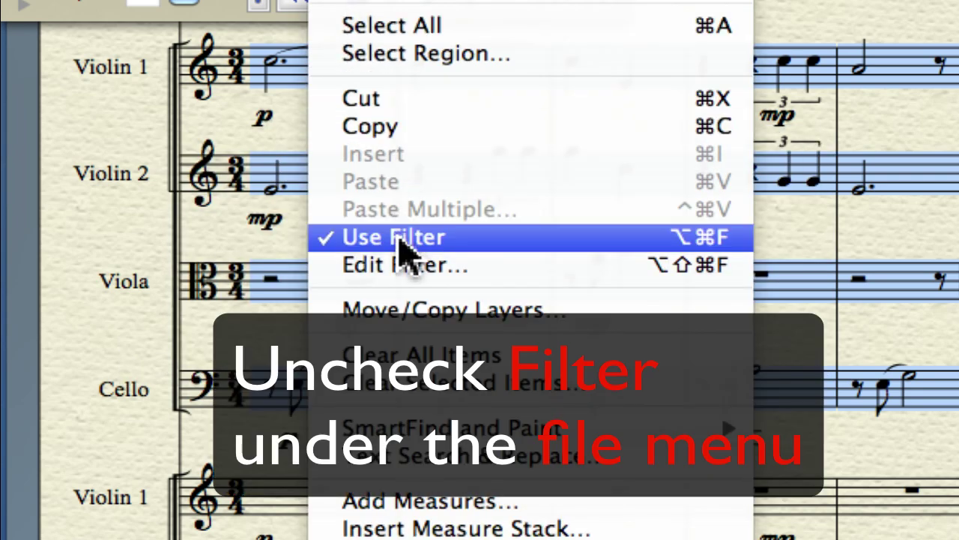
pyautogui.click(399, 241)
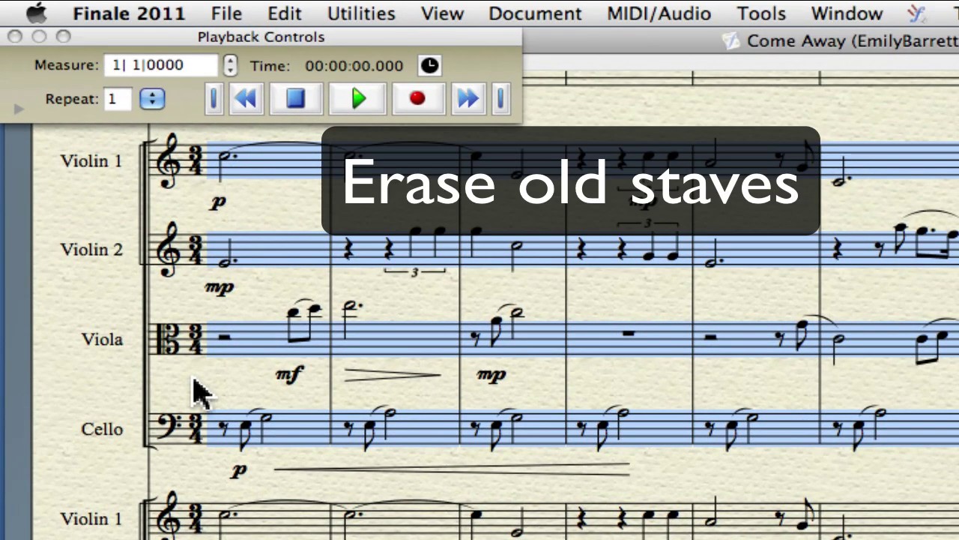
# Remove the original staves with Delete Staves and Reposition, then start playback.
pyautogui.press('BackSpace')
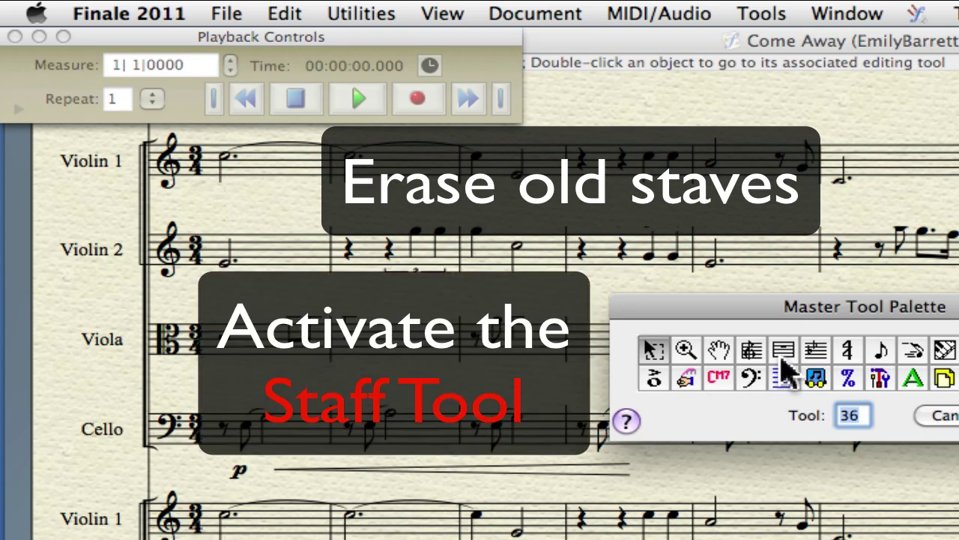
pyautogui.click(750, 351)
pyautogui.click(749, 359)
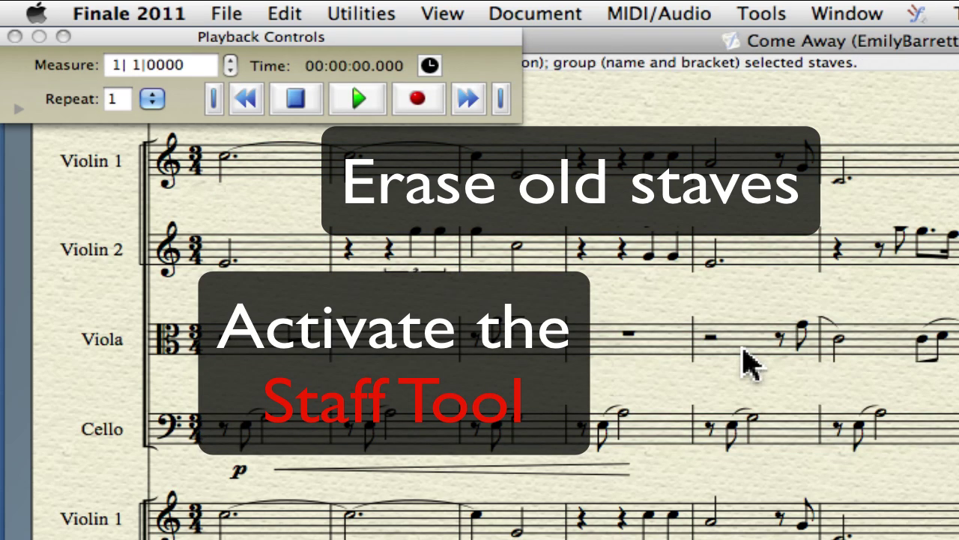
pyautogui.press('super+a')
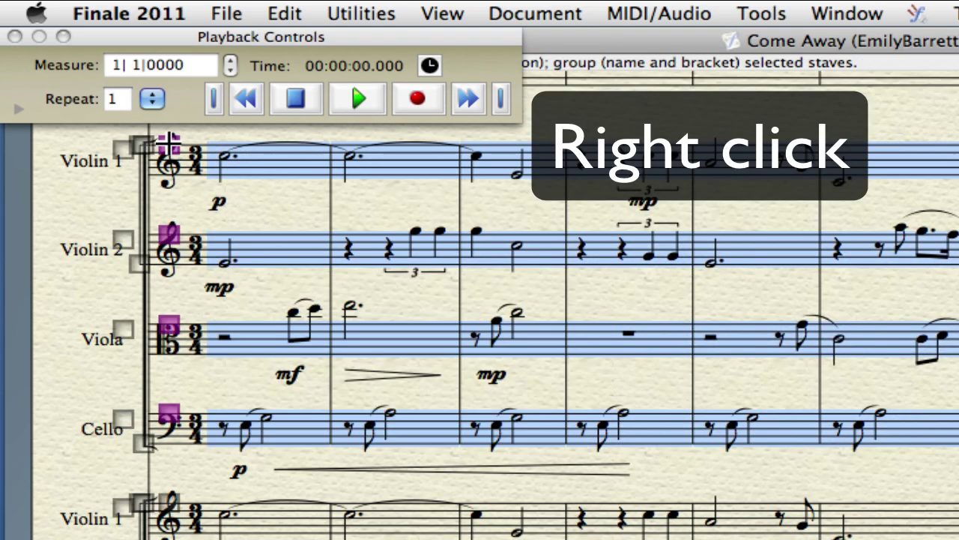
pyautogui.rightClick(168, 145)
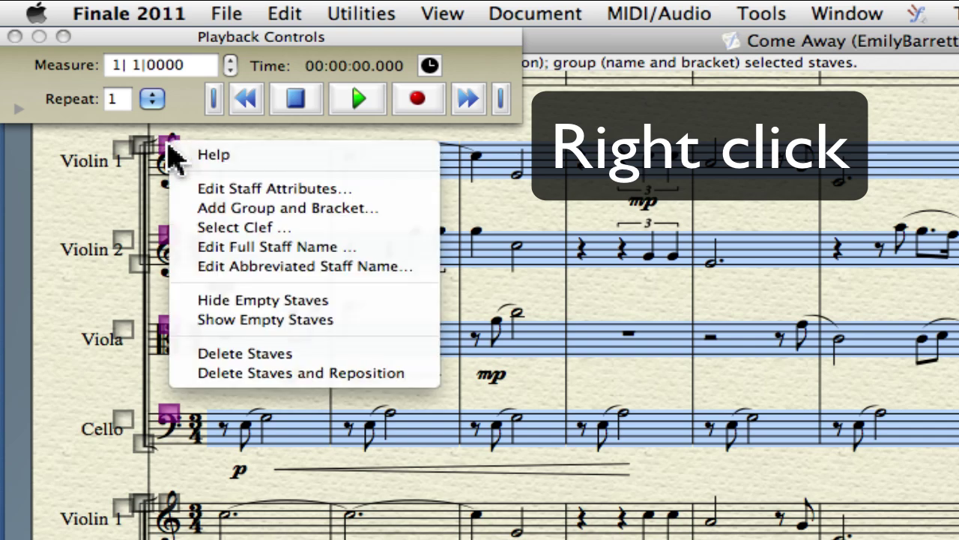
pyautogui.click(251, 373)
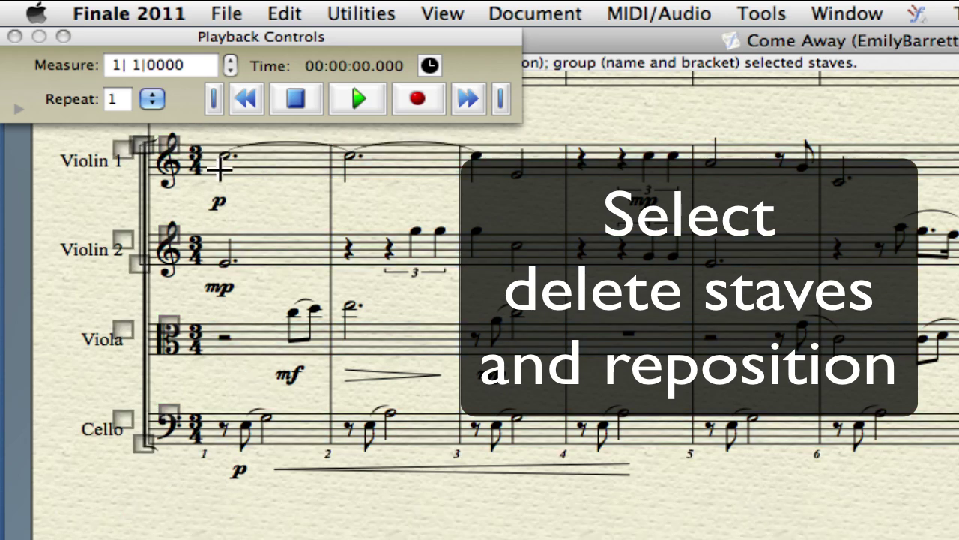
pyautogui.click(375, 98)
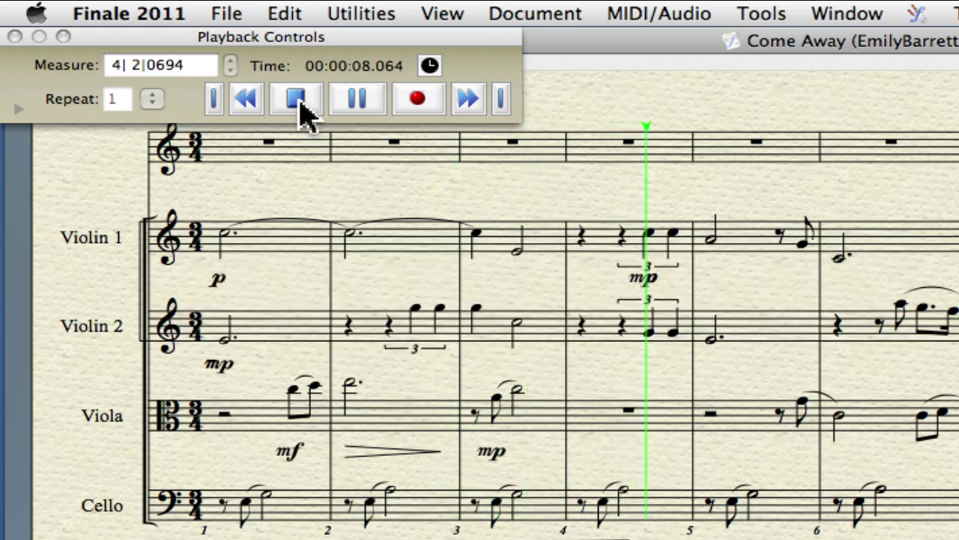
# Stop playback and rewind to the start of the score.
pyautogui.click(297, 100)
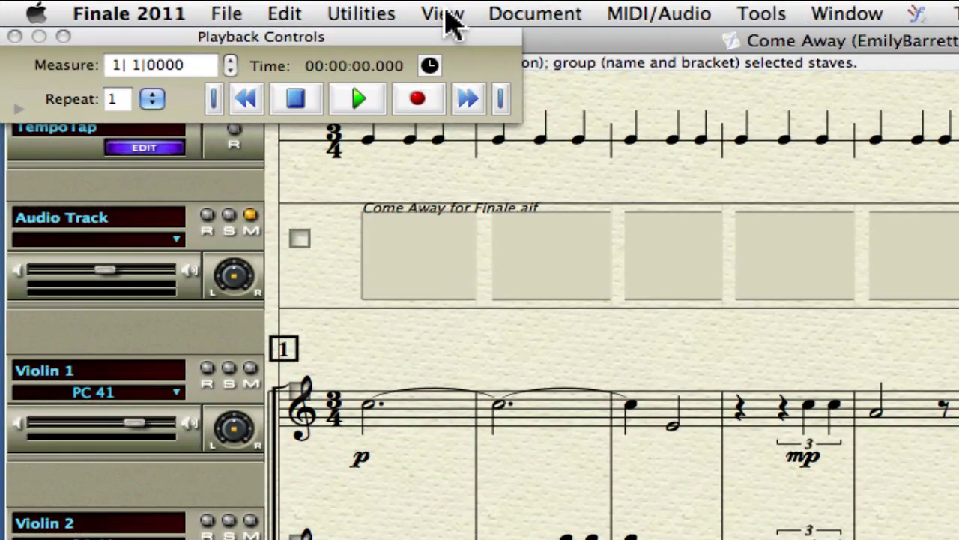
# Keep Studio View on and solo the Violin 1 track.
pyautogui.click(487, 31)
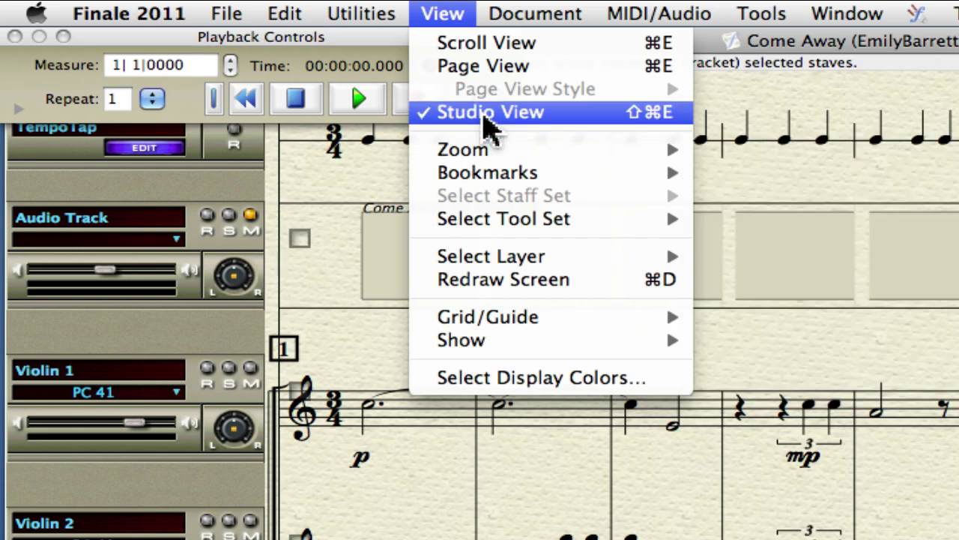
pyautogui.click(485, 114)
pyautogui.click(229, 368)
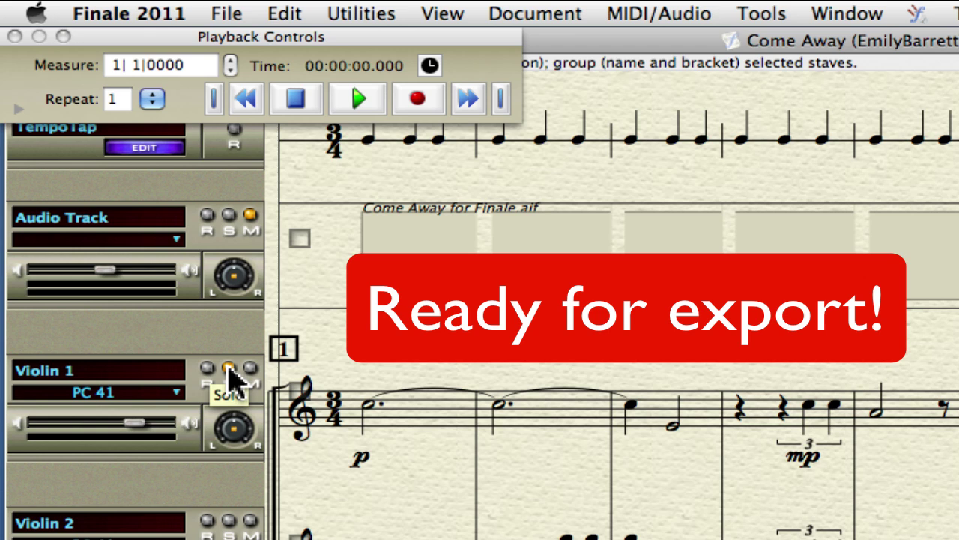
pyautogui.click(216, 14)
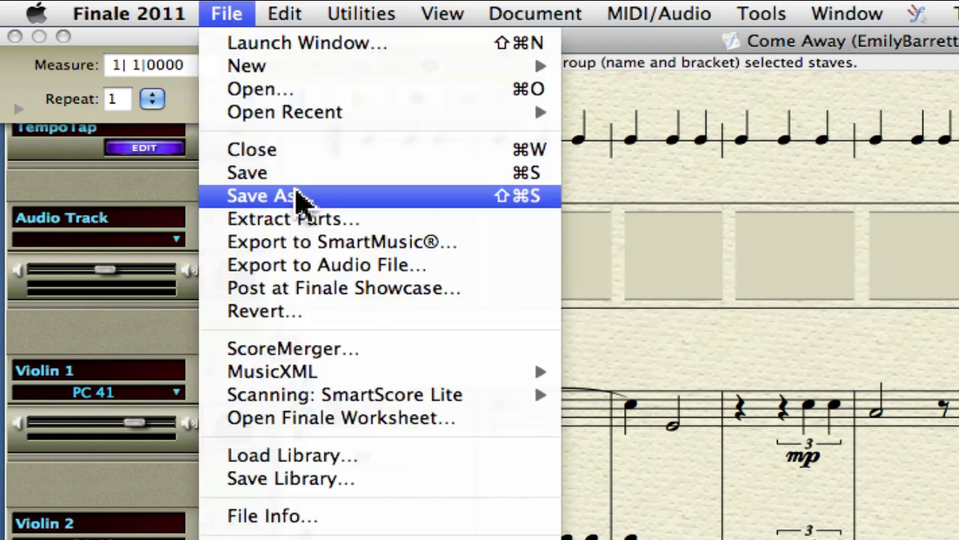
# Export to audio file as Violin 1.aiff in a new Strings folder; move the playback window down.
pyautogui.click(308, 265)
pyautogui.write('Violin')
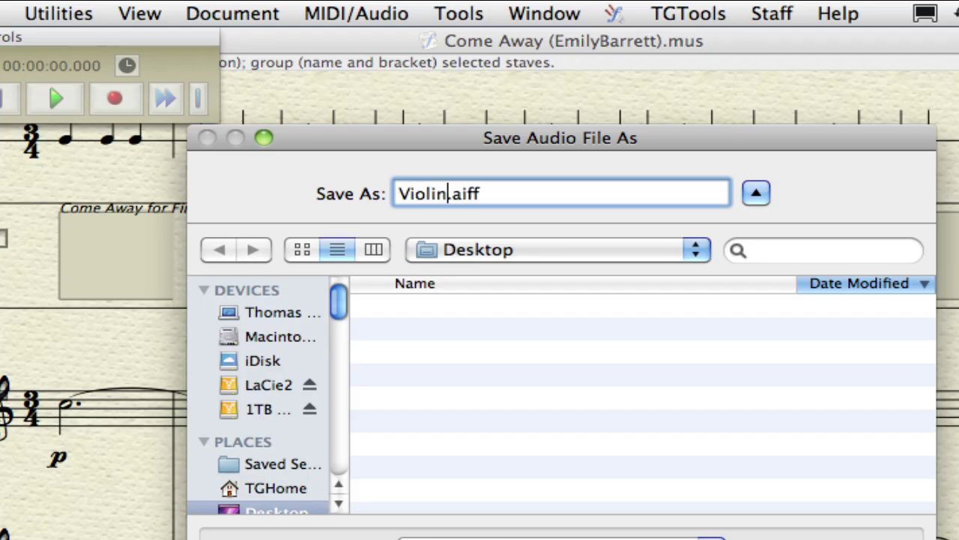
pyautogui.write(' 1')
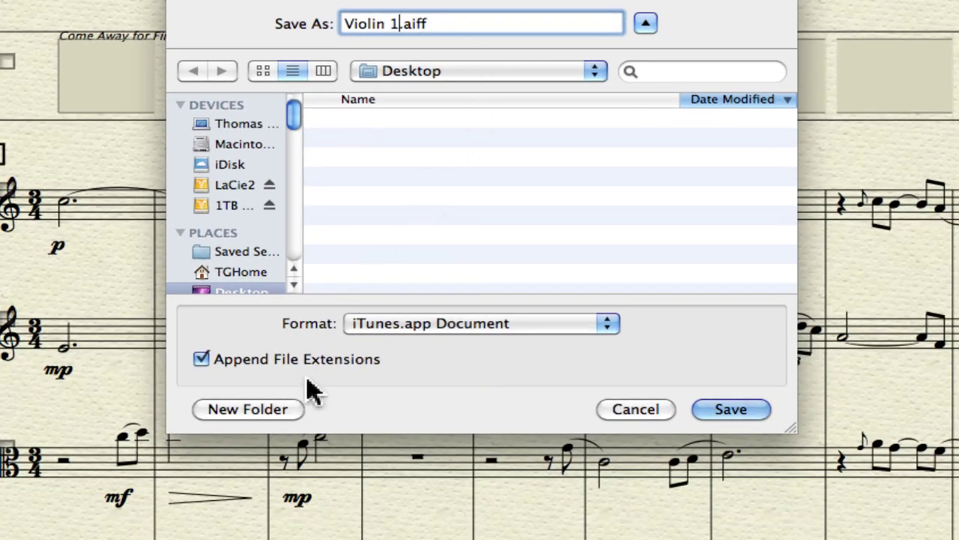
pyautogui.click(248, 410)
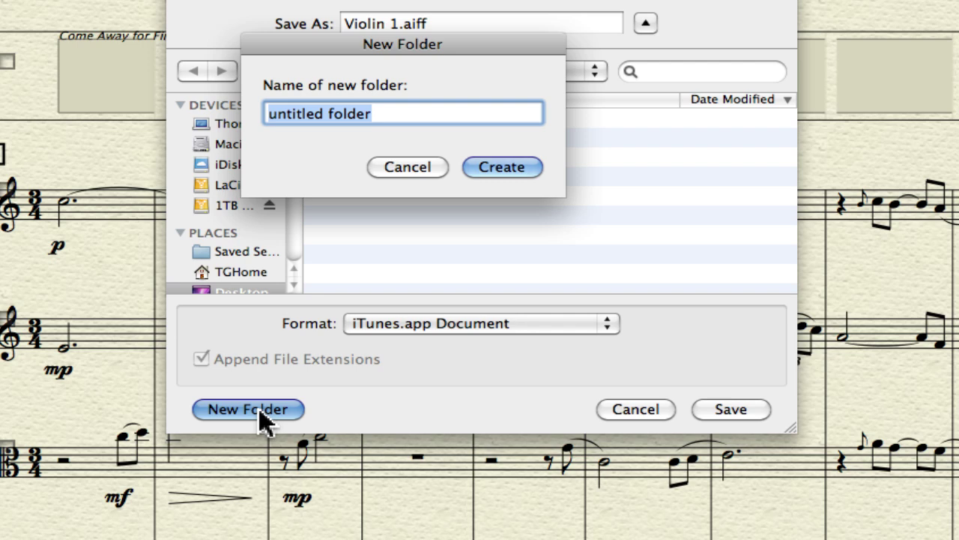
pyautogui.write('Strings')
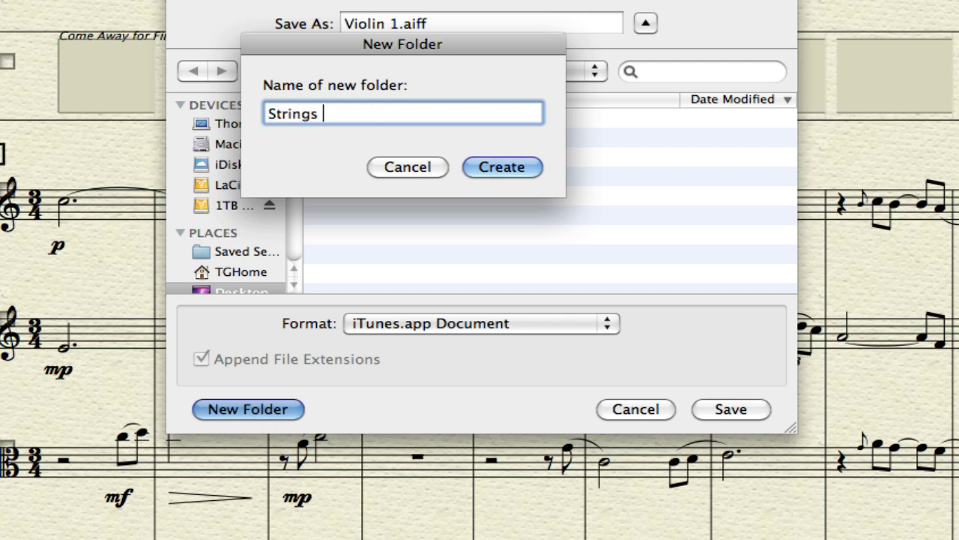
pyautogui.click(513, 166)
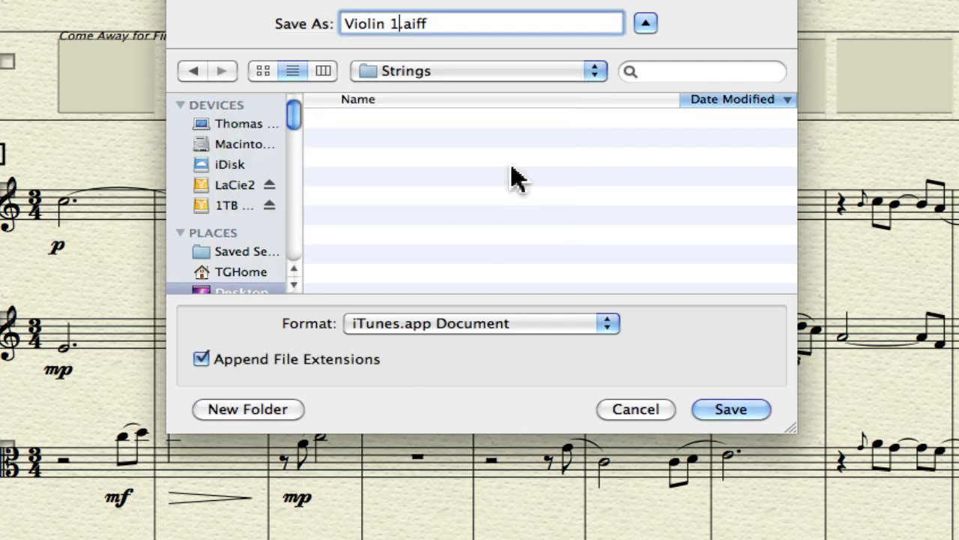
pyautogui.click(730, 409)
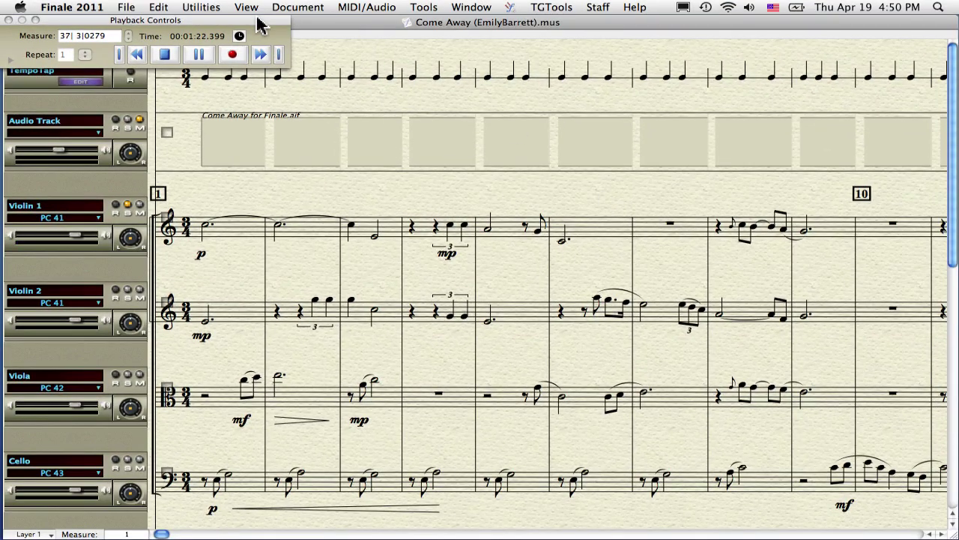
pyautogui.moveTo(257, 26); pyautogui.dragTo(281, 42)
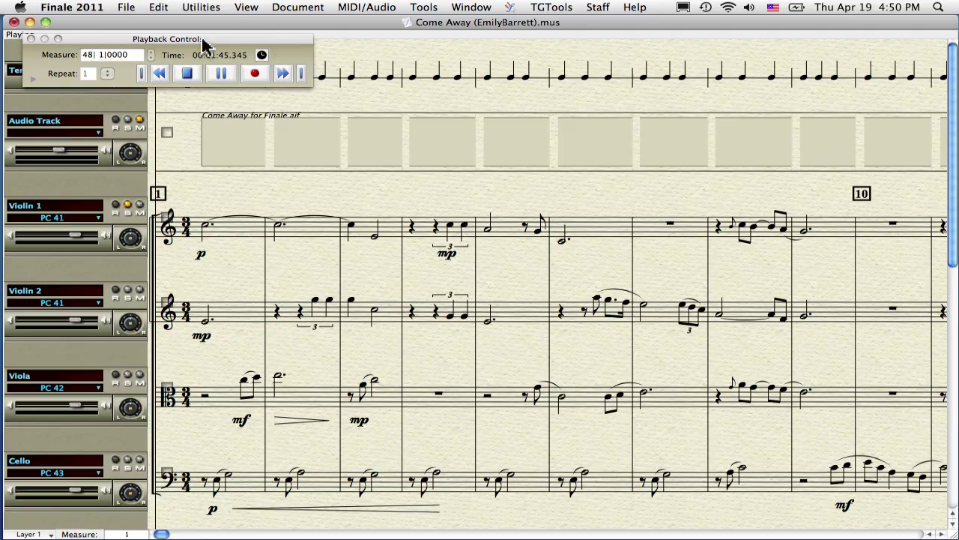
pyautogui.moveTo(200, 40); pyautogui.dragTo(200, 54)
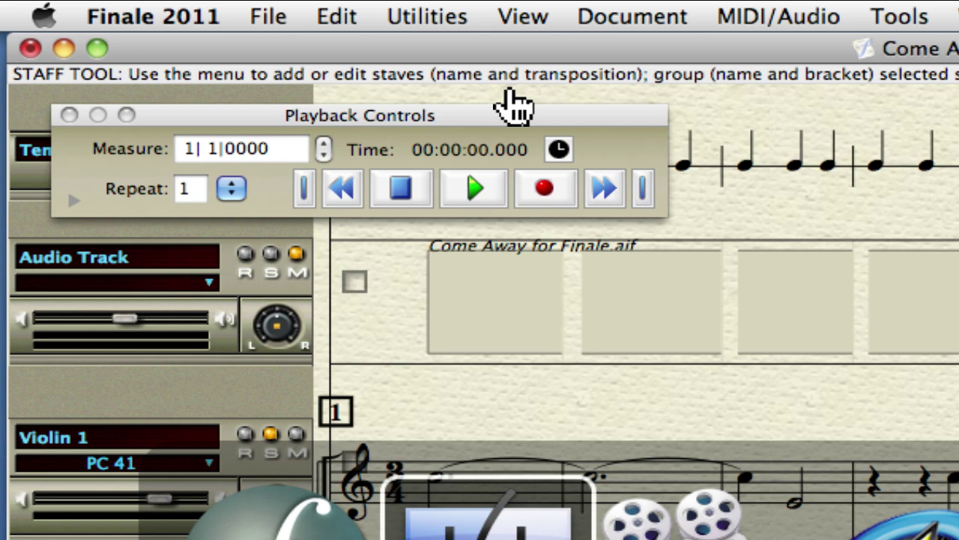
# In a new Finder window, open Desktop > Strings and Quick Look Violin 1.aiff.
pyautogui.press('super+n')
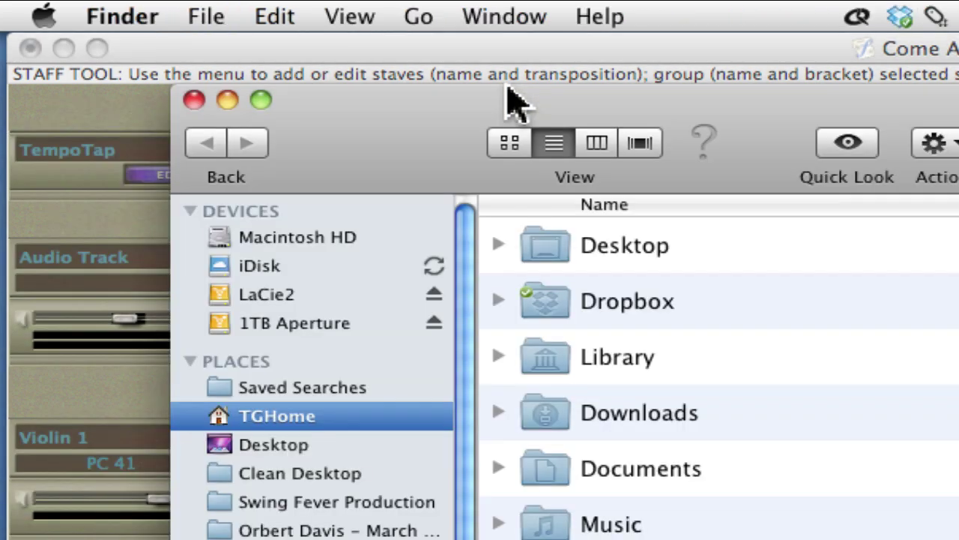
pyautogui.doubleClick(531, 247)
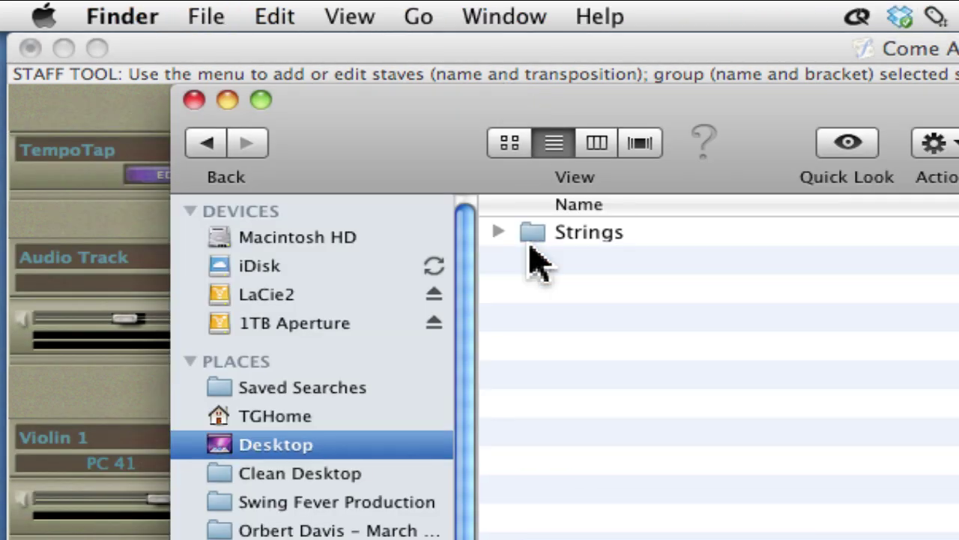
pyautogui.doubleClick(530, 235)
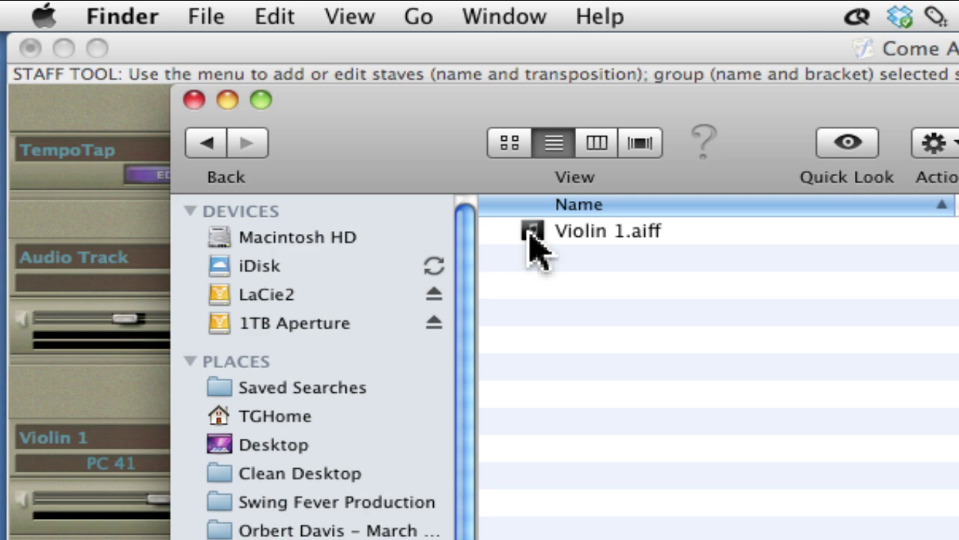
pyautogui.click(530, 235)
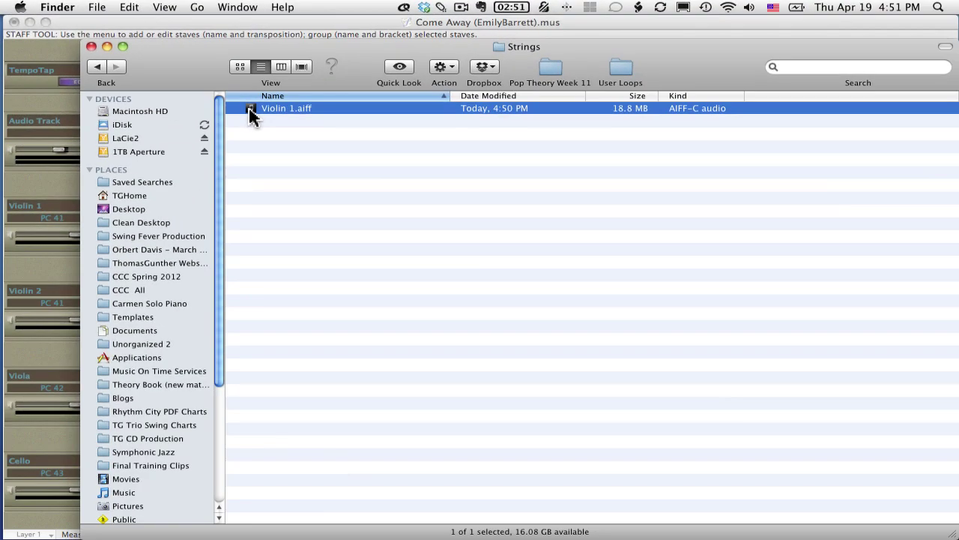
pyautogui.press('space')
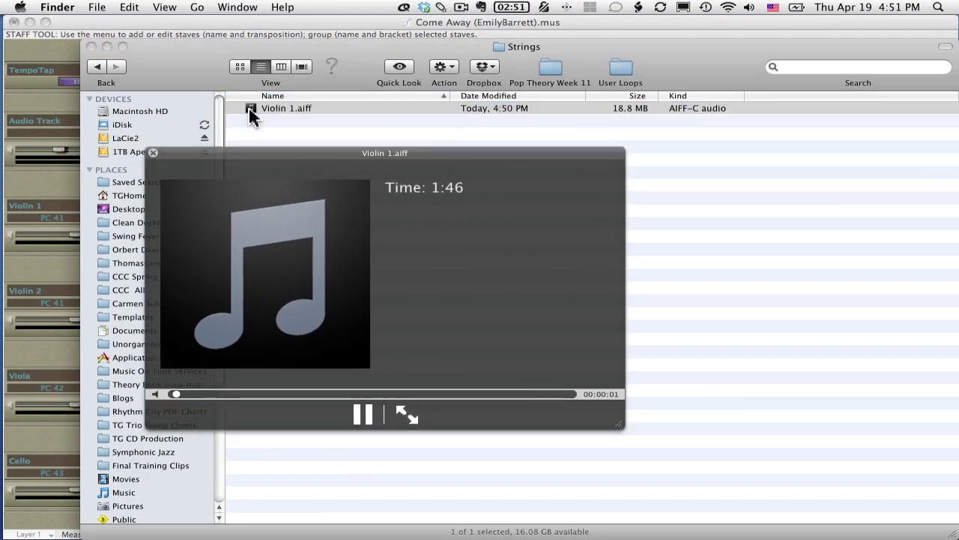
pyautogui.press('space')
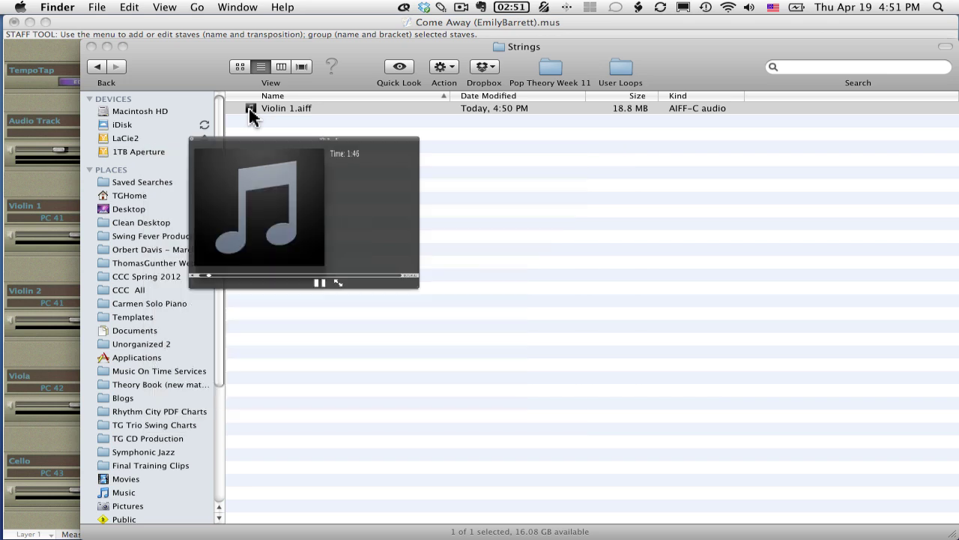